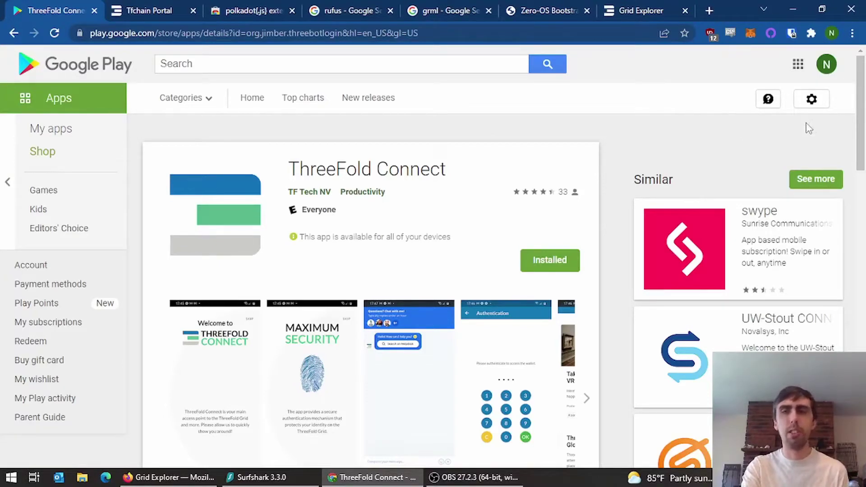
# - Scroll through the ThreeFold Connect Play Store listing, then switch to the TF Chain Portal tab
pyautogui.moveTo(863, 131); pyautogui.dragTo(865, 154)
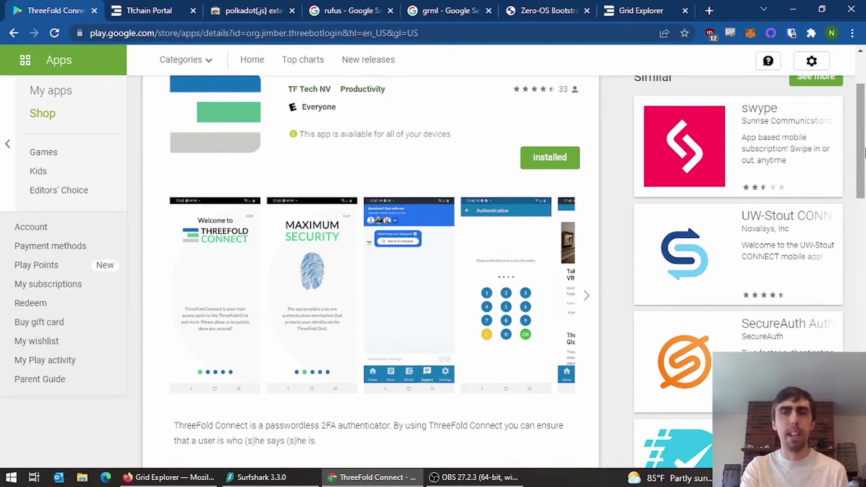
pyautogui.moveTo(861, 143); pyautogui.dragTo(859, 168)
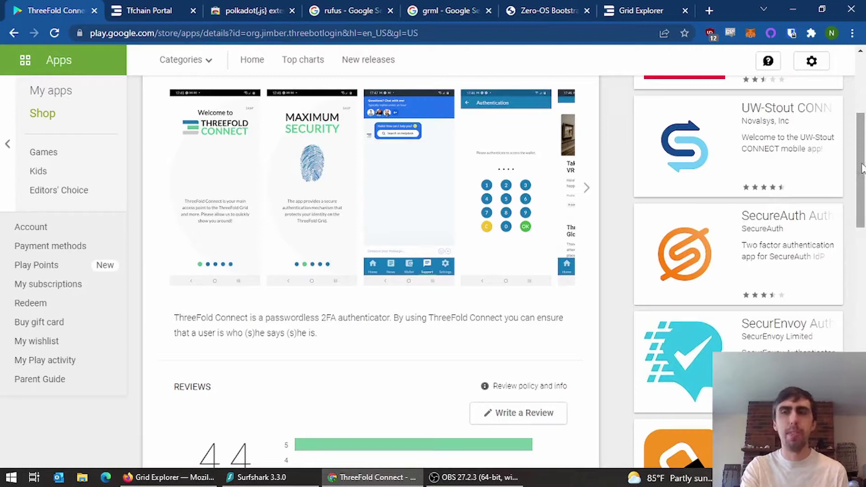
pyautogui.moveTo(860, 169); pyautogui.dragTo(864, 110)
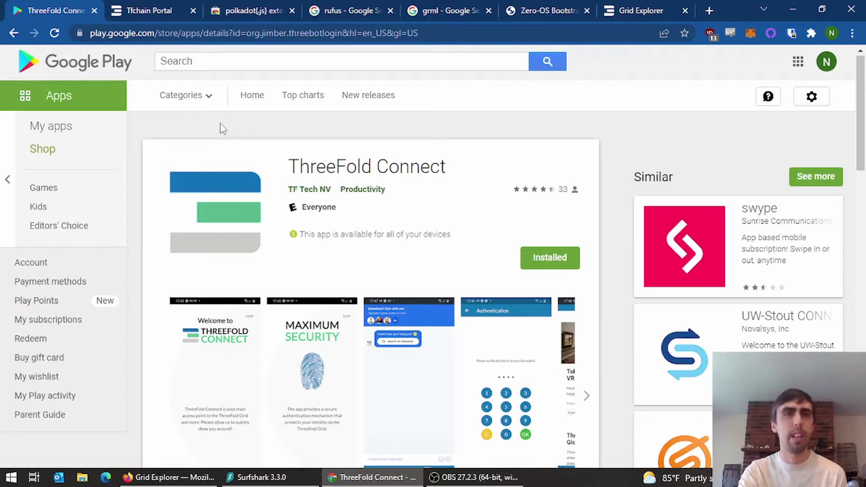
pyautogui.click(155, 8)
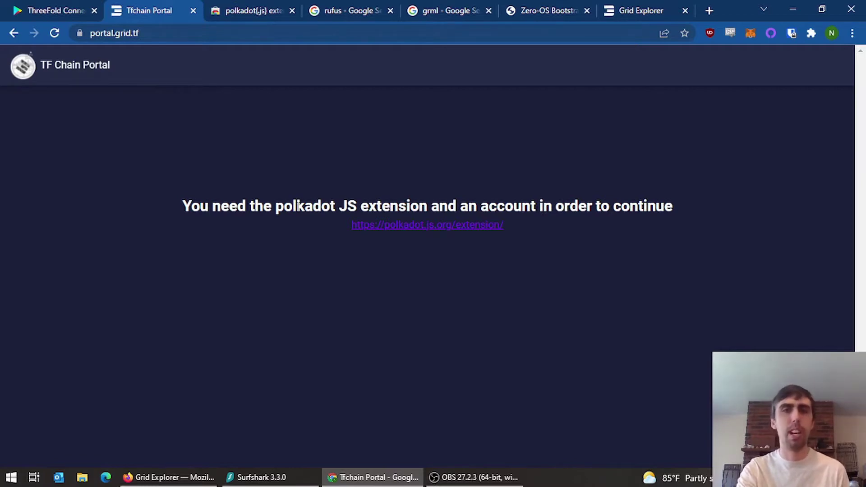
# - Open the polkadot{.js} extension from the browser extensions and start a new account
pyautogui.click(251, 6)
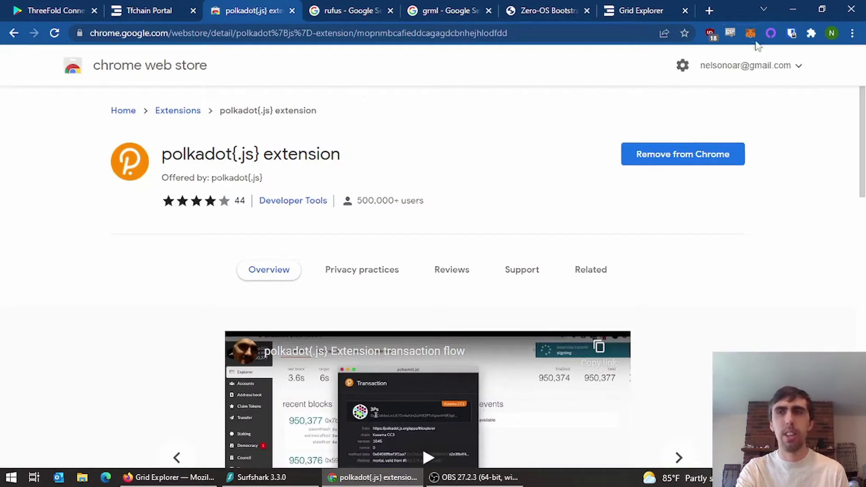
pyautogui.click(811, 34)
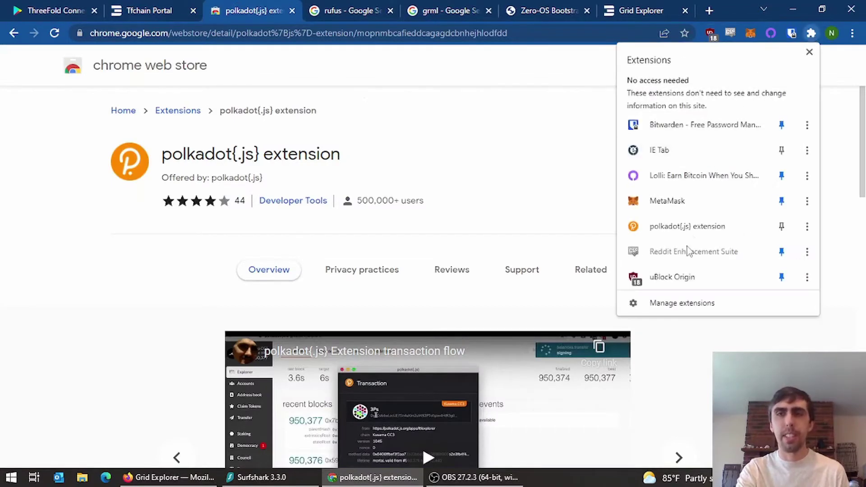
pyautogui.click(667, 231)
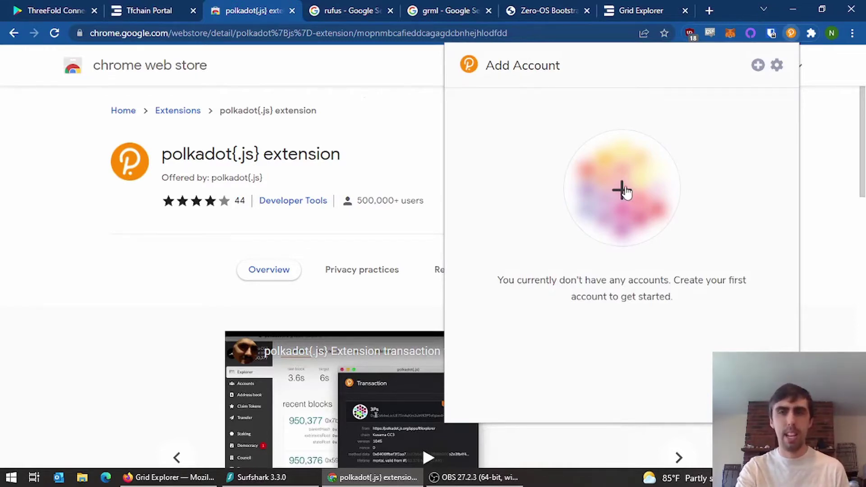
pyautogui.click(619, 204)
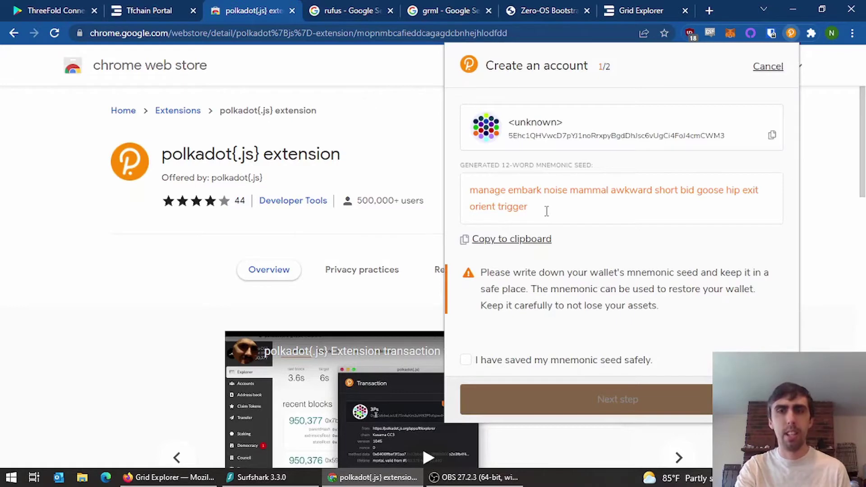
# - Confirm the seed is saved, name the account 'test account 2', set its password, and add it
pyautogui.click(583, 361)
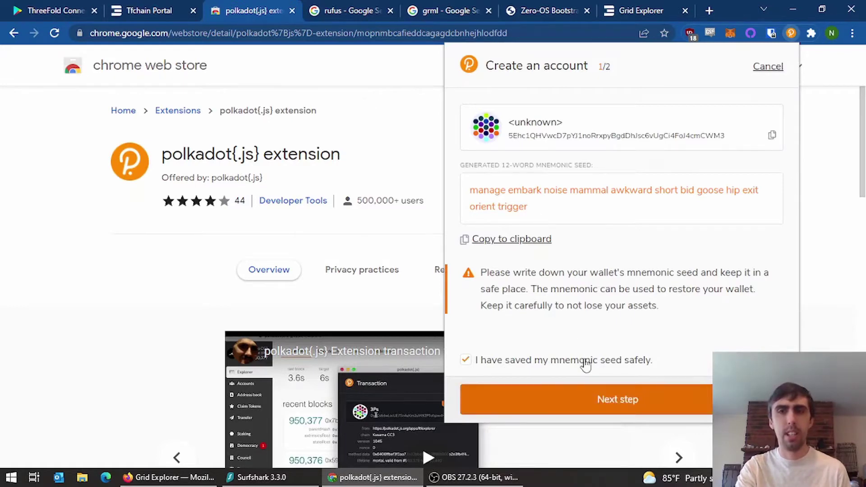
pyautogui.click(618, 400)
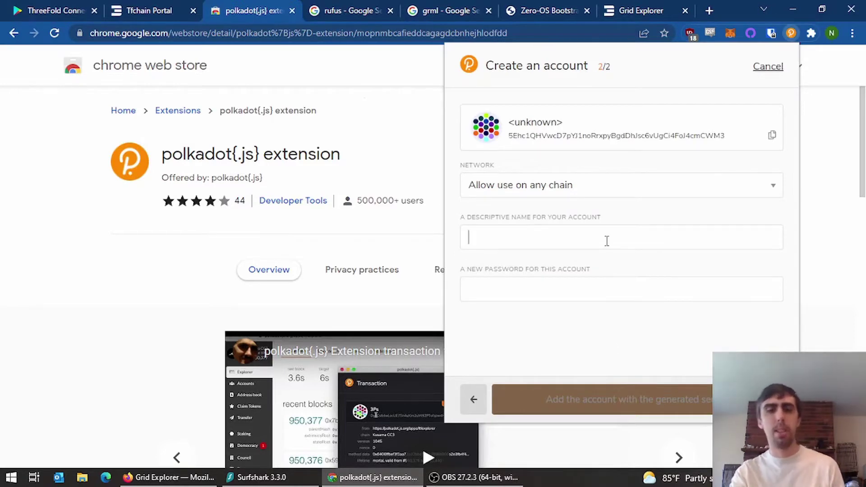
pyautogui.write('test account 2')
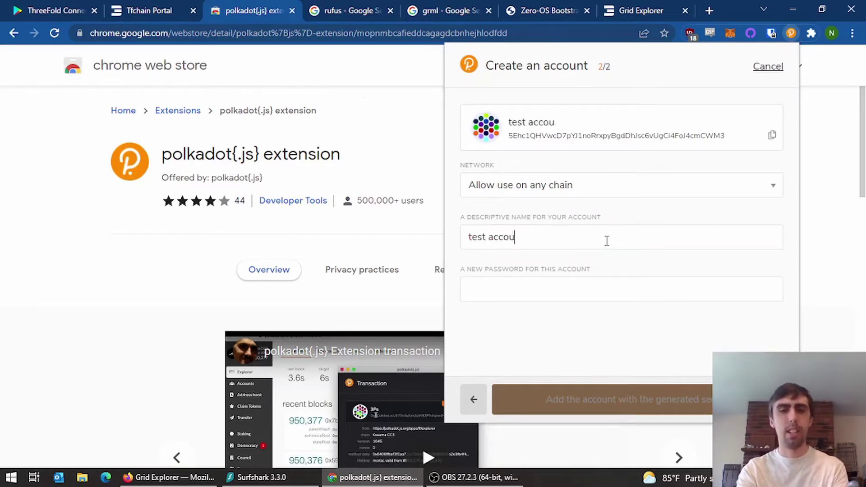
pyautogui.click(591, 282)
pyautogui.write('t********')
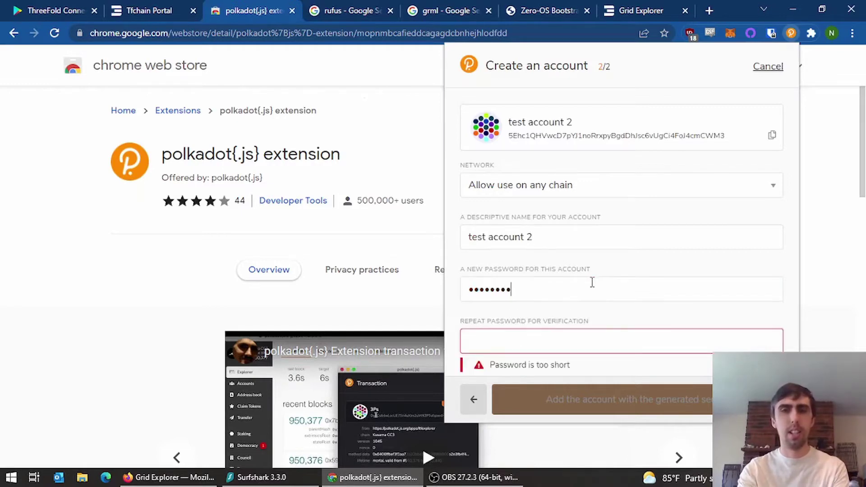
pyautogui.write('**')
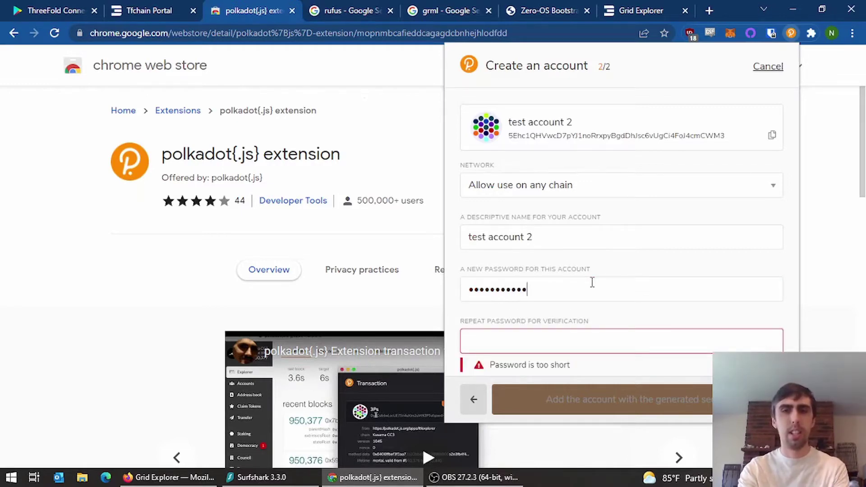
pyautogui.press('Tab')
pyautogui.write('***********')
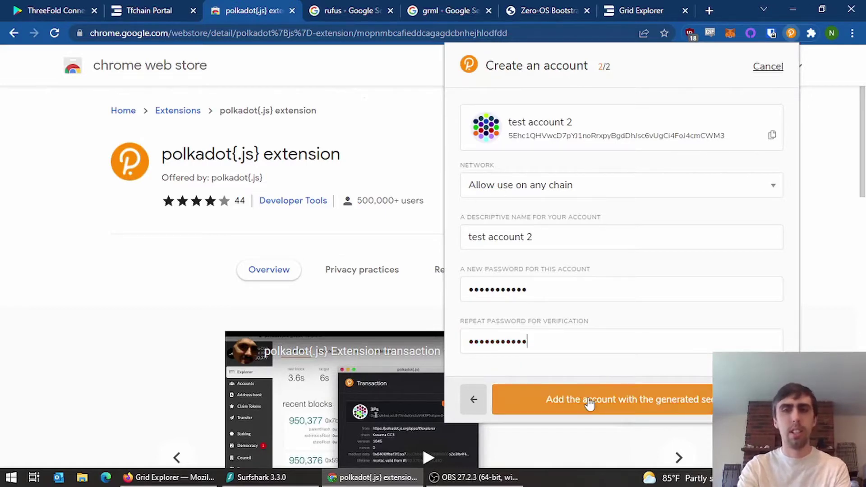
pyautogui.click(589, 399)
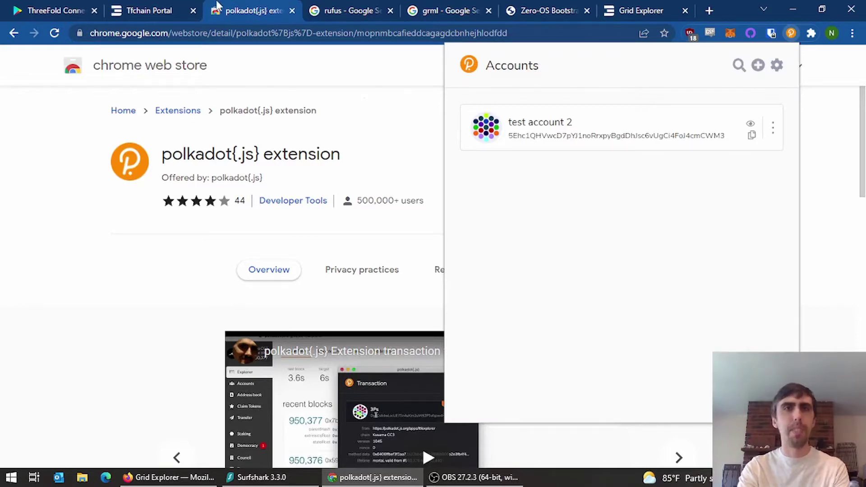
# - Open test account 2 in the portal and sign the terms acceptance with its password
pyautogui.click(104, 14)
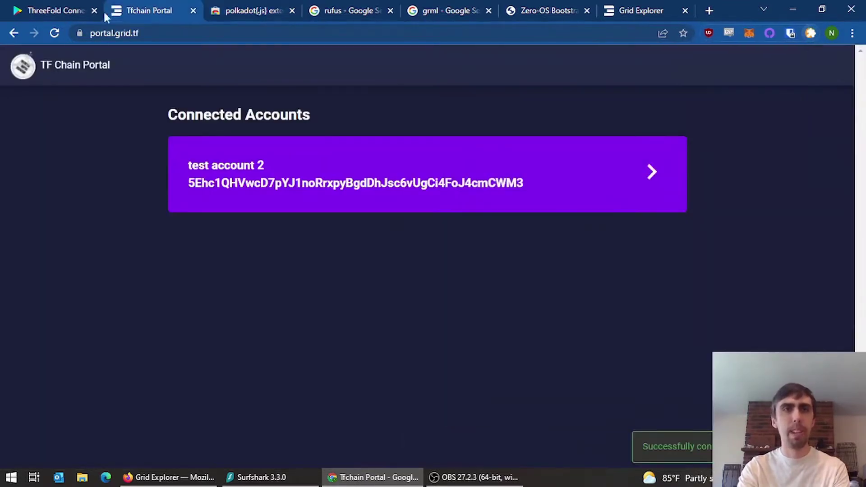
pyautogui.click(336, 179)
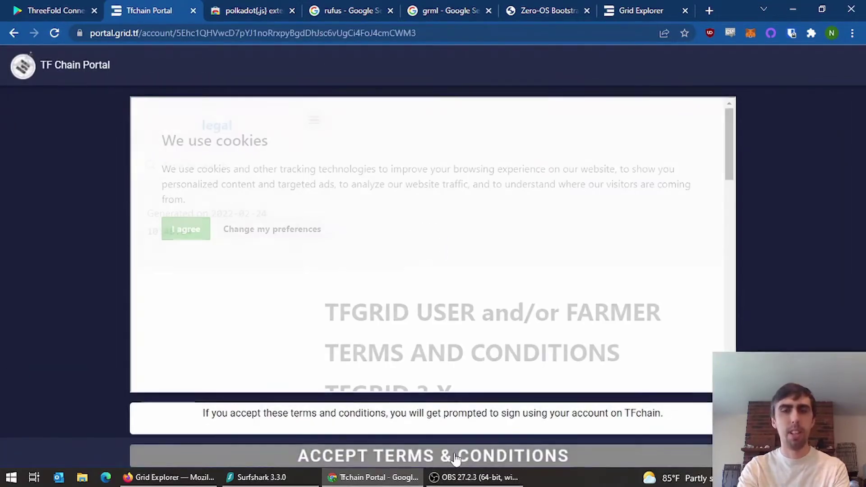
pyautogui.click(455, 455)
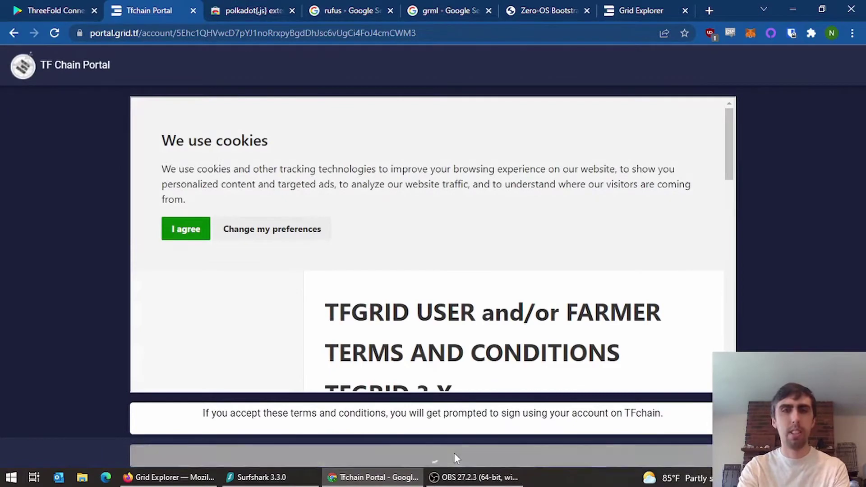
pyautogui.click(196, 229)
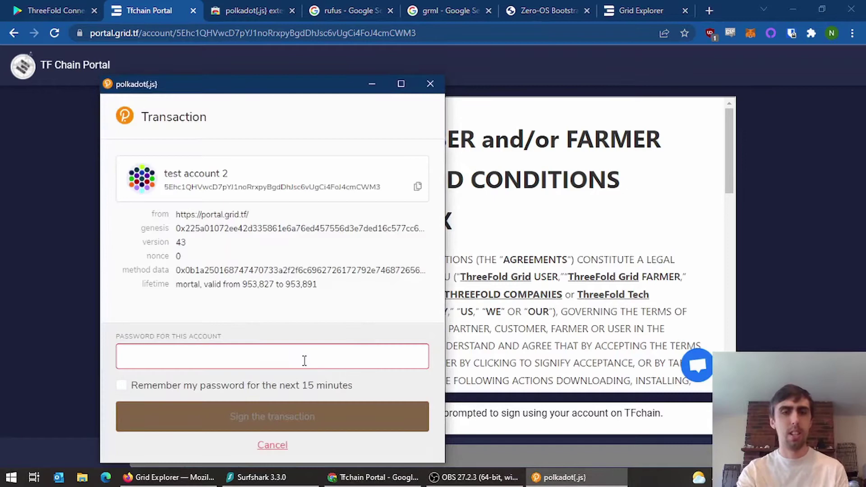
pyautogui.write('•••••••••••')
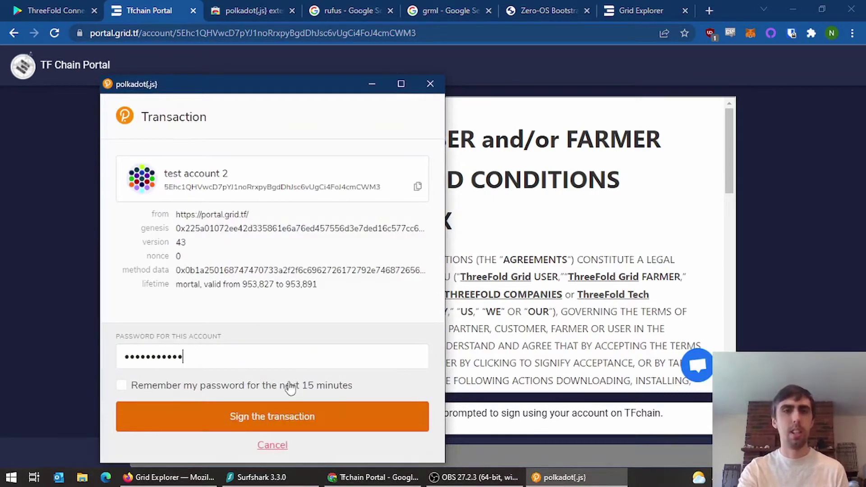
pyautogui.click(249, 392)
pyautogui.click(259, 413)
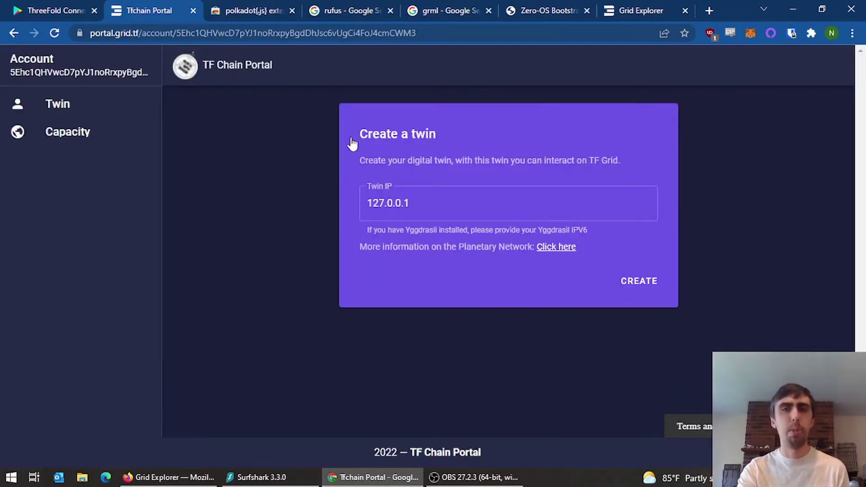
# - Create and sign a twin with IP 127.0.0.1, then go to the Farms page
pyautogui.click(406, 204)
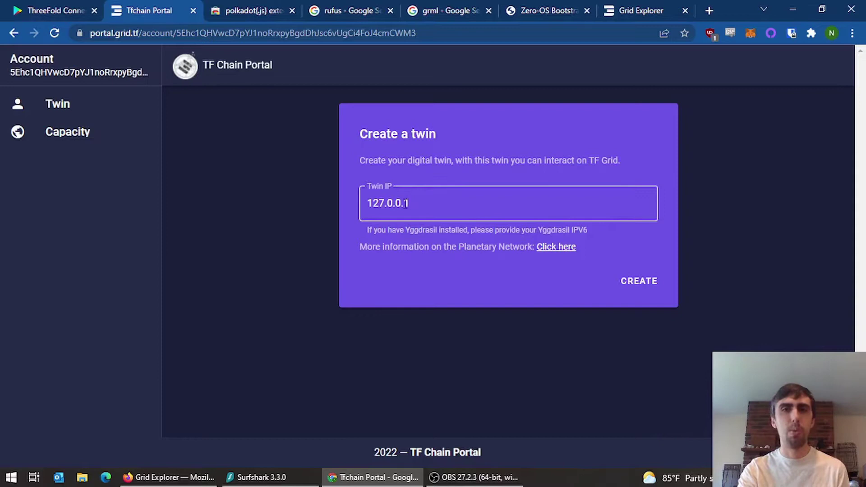
pyautogui.click(635, 283)
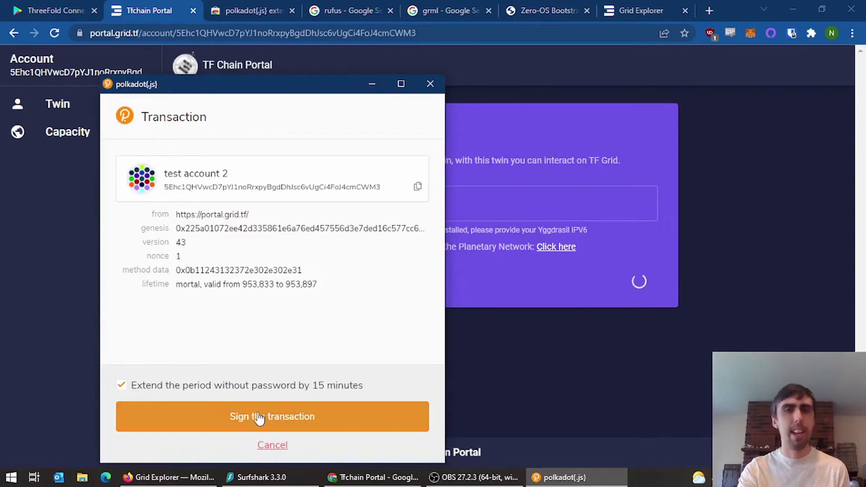
pyautogui.click(259, 418)
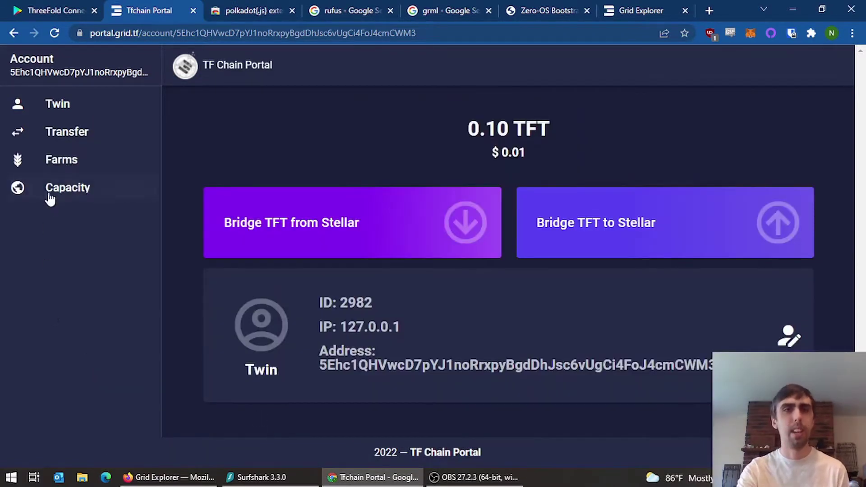
pyautogui.click(55, 165)
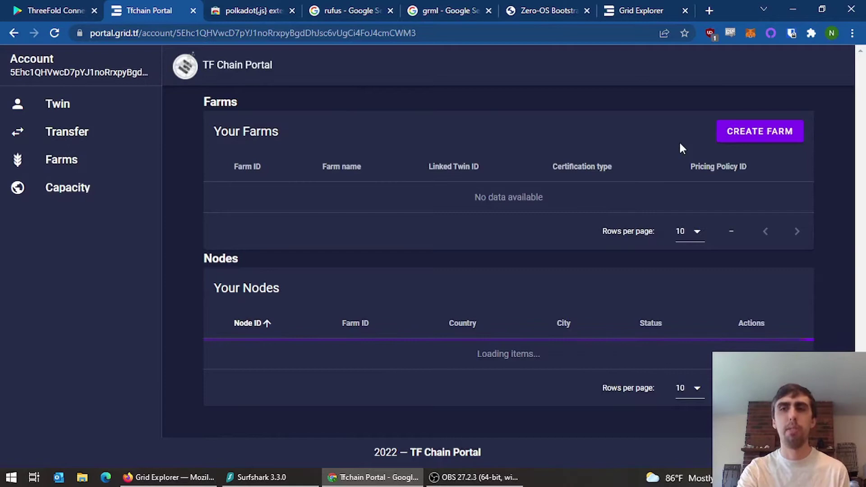
# - Create a farm named 'video farm' and sign its creation transaction
pyautogui.click(743, 135)
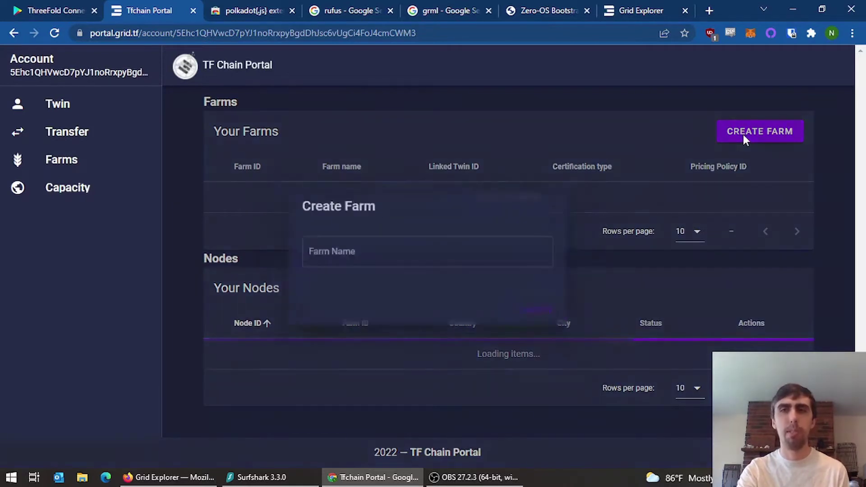
pyautogui.click(495, 252)
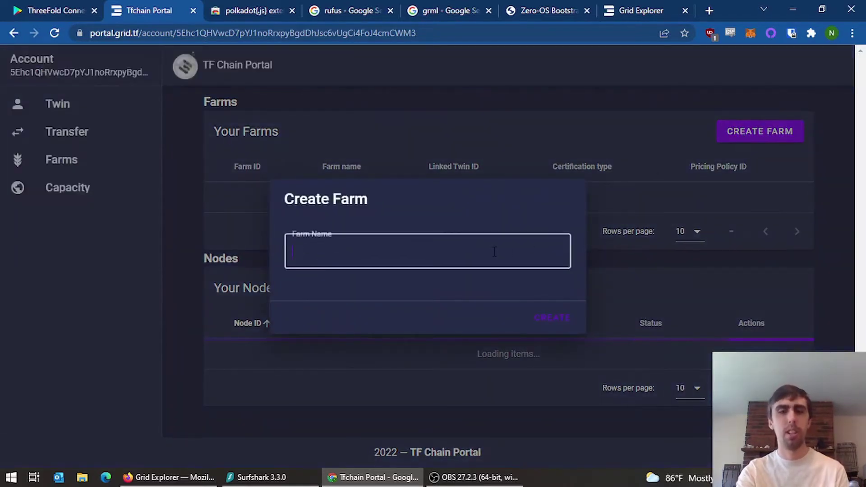
pyautogui.write('video farm')
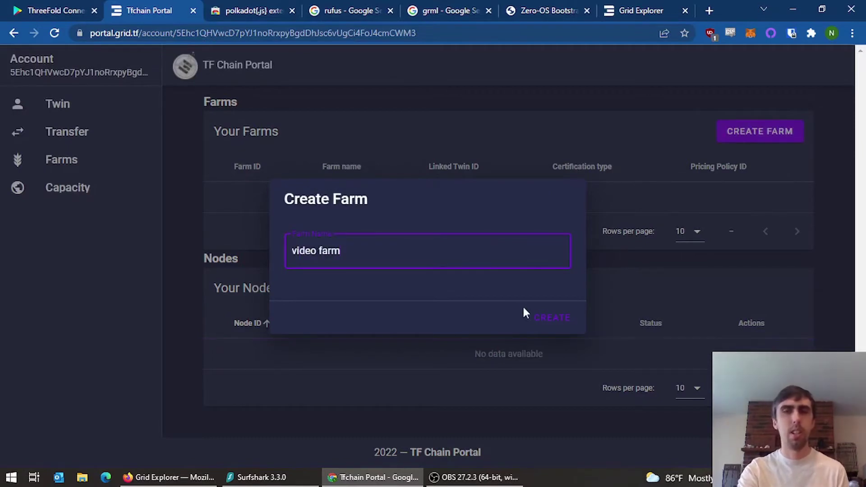
pyautogui.click(552, 319)
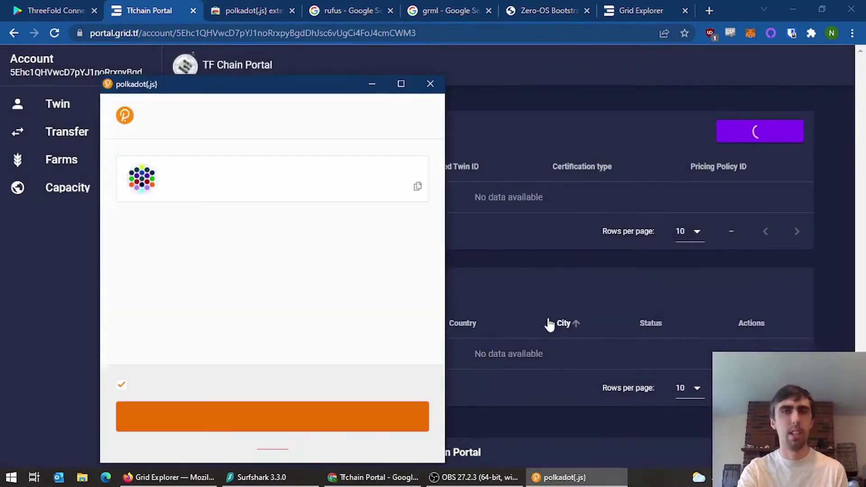
pyautogui.click(273, 417)
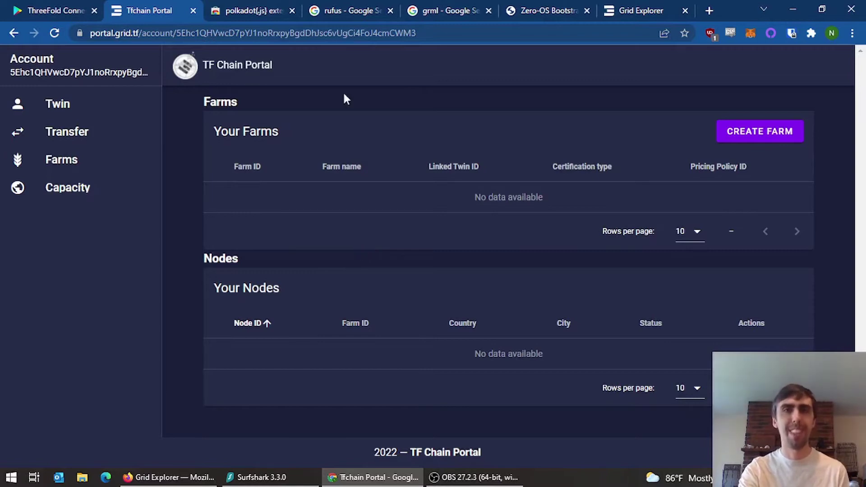
# - Open rufus.ie from the rufus search results and scroll to the Rufus screenshot
pyautogui.click(338, 6)
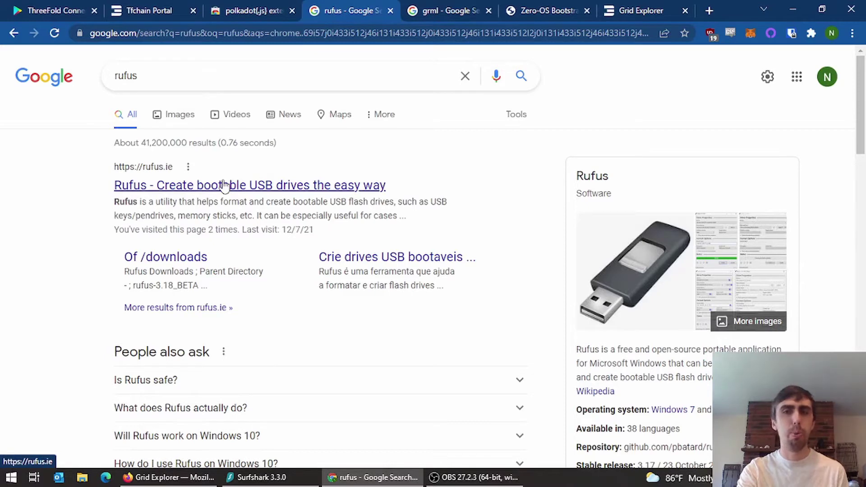
pyautogui.click(269, 186)
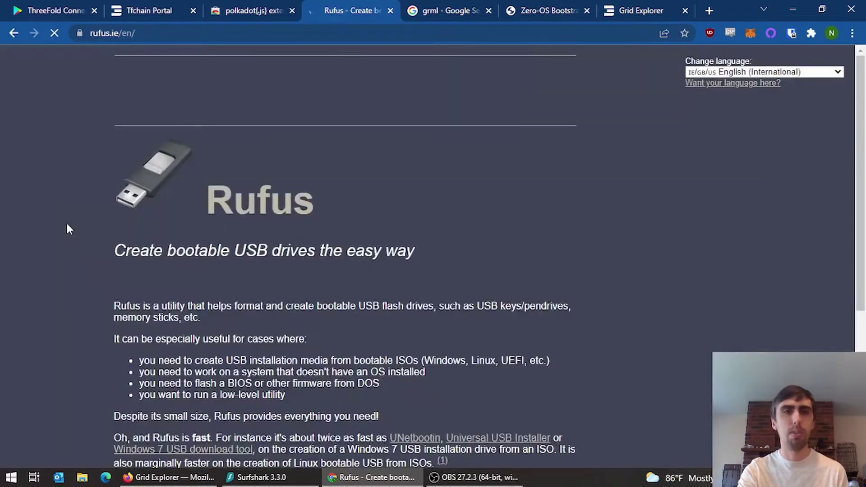
pyautogui.scroll(-3, 61, 301)
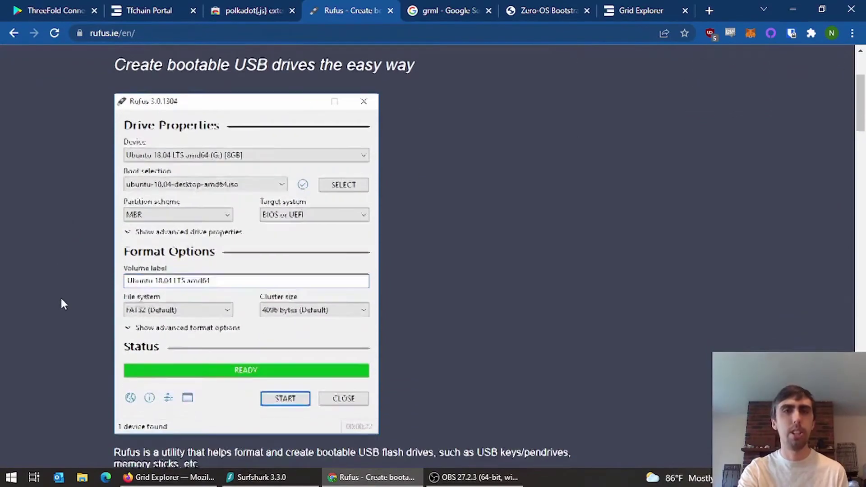
pyautogui.scroll(-1, 61, 298)
pyautogui.scroll(5, 61, 296)
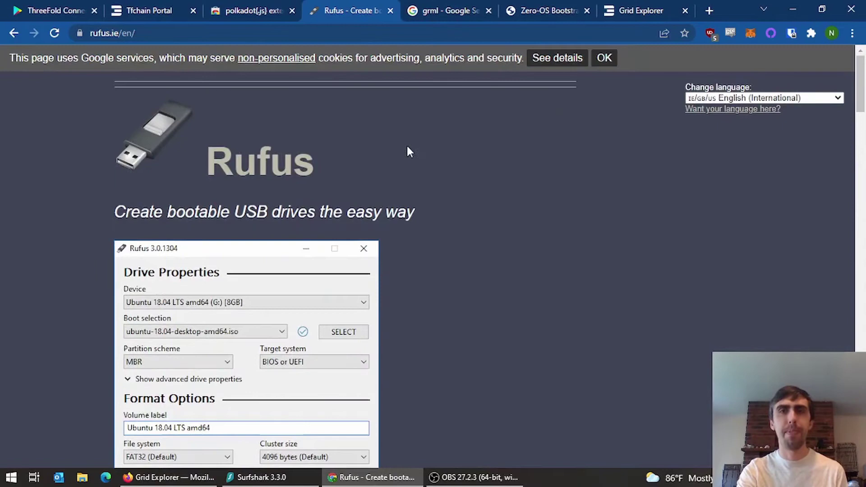
# - Browse the grml.org home page from the search results, then open a file browser for the notes
pyautogui.click(462, 6)
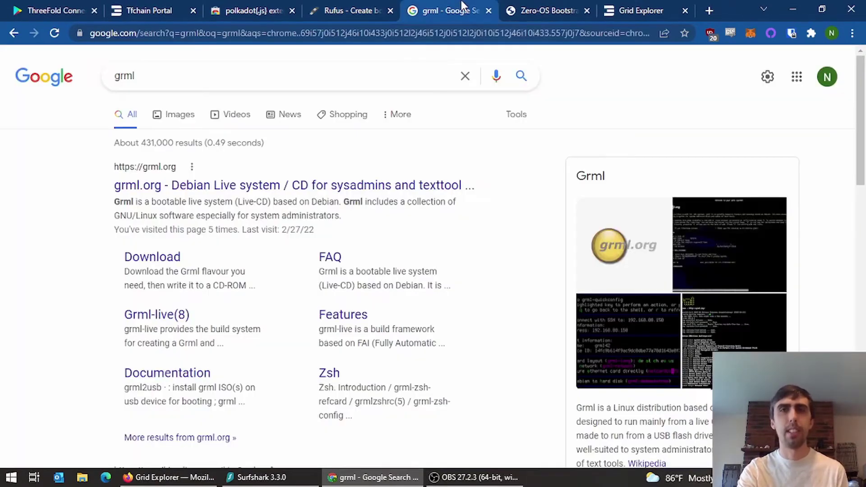
pyautogui.click(184, 186)
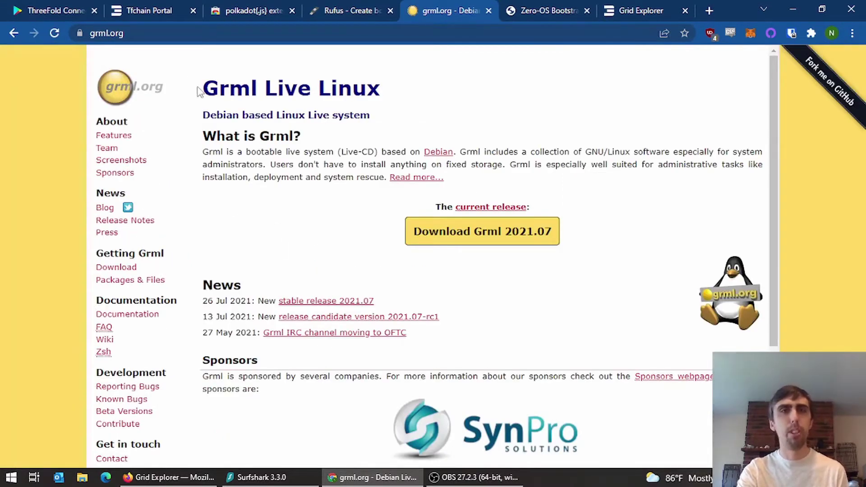
pyautogui.moveTo(203, 88); pyautogui.dragTo(373, 93)
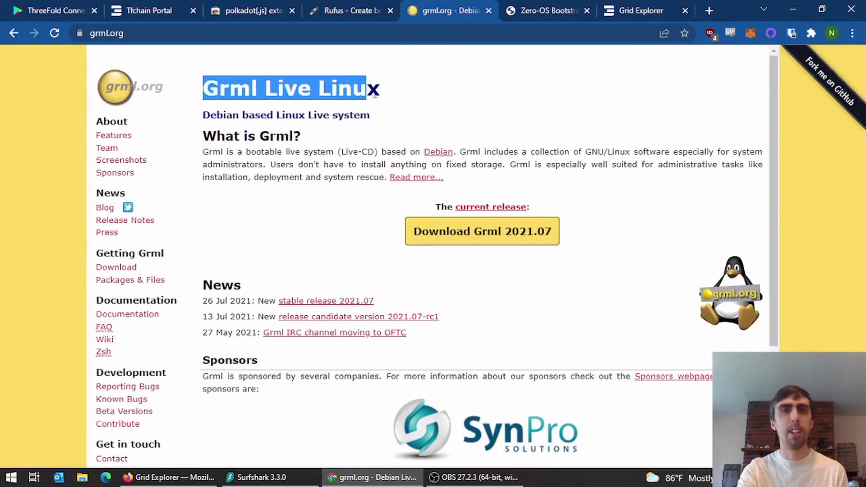
pyautogui.click(370, 221)
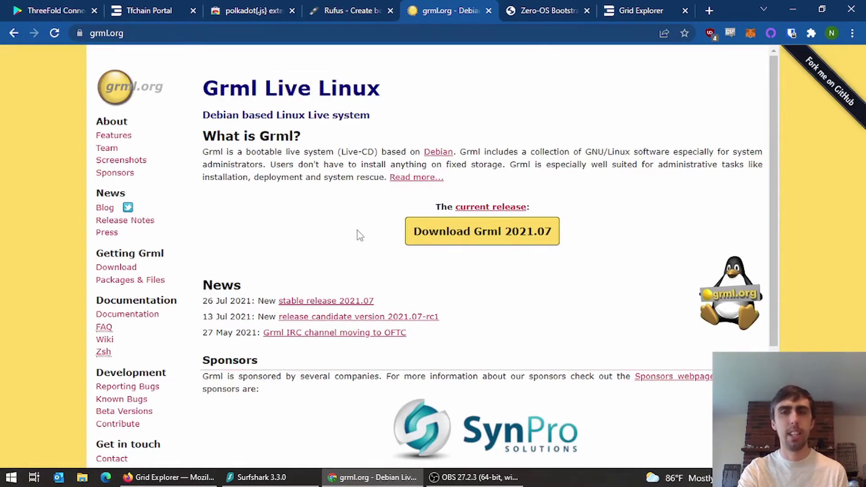
pyautogui.scroll(-2, 358, 234)
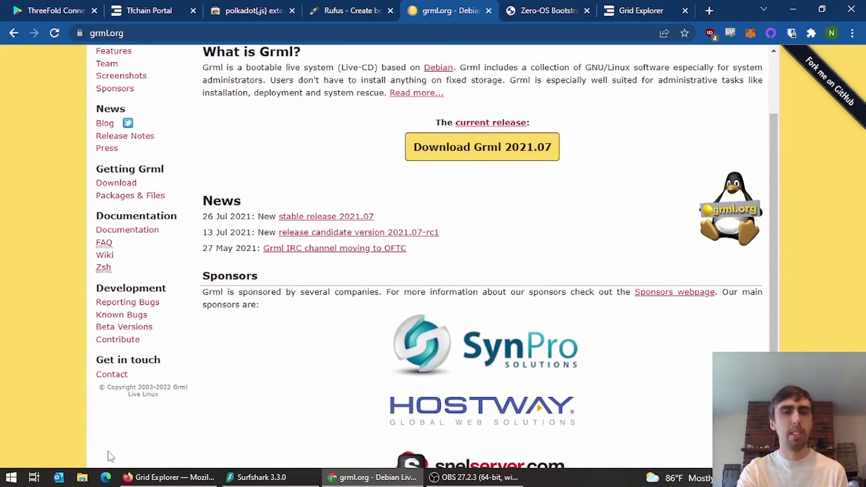
pyautogui.click(82, 478)
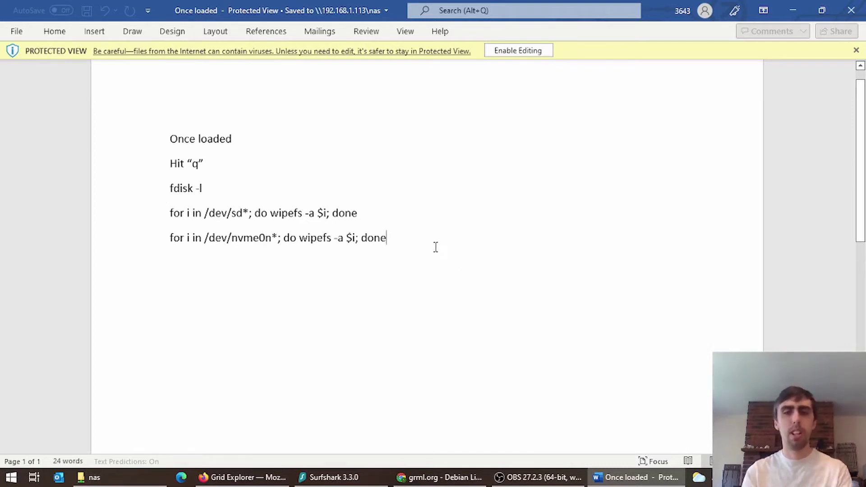
# - Enable editing in the Word notes and add a new line below the commands
pyautogui.press('Return')
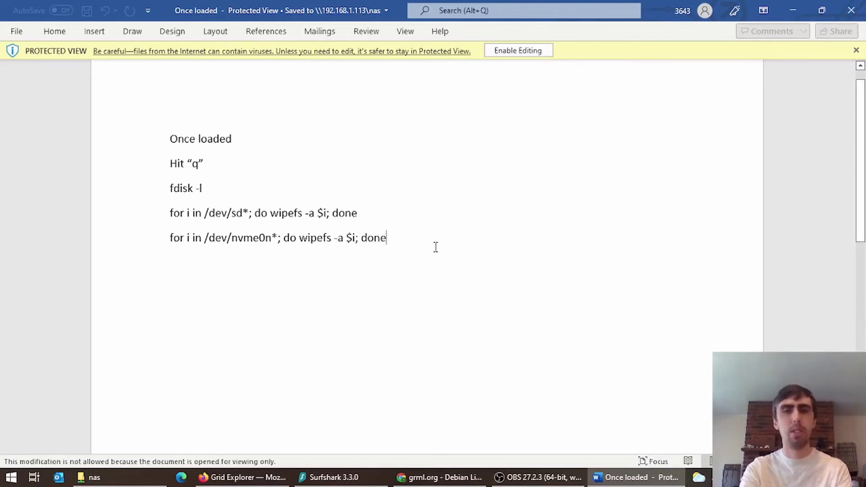
pyautogui.click(506, 51)
pyautogui.click(401, 306)
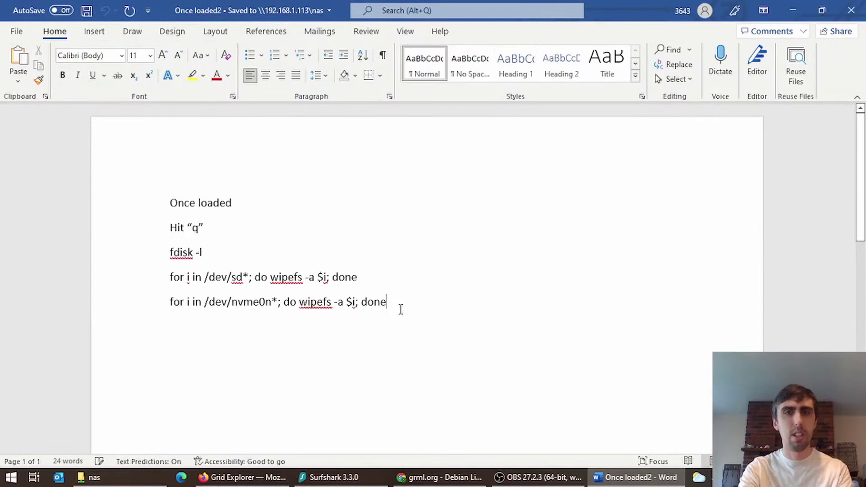
pyautogui.press('Return')
pyautogui.press('Return')
# - Add the line 'sudo wipefs -a /dev/sda', fixing the typo, then return to grml.org
pyautogui.write('sudo ')
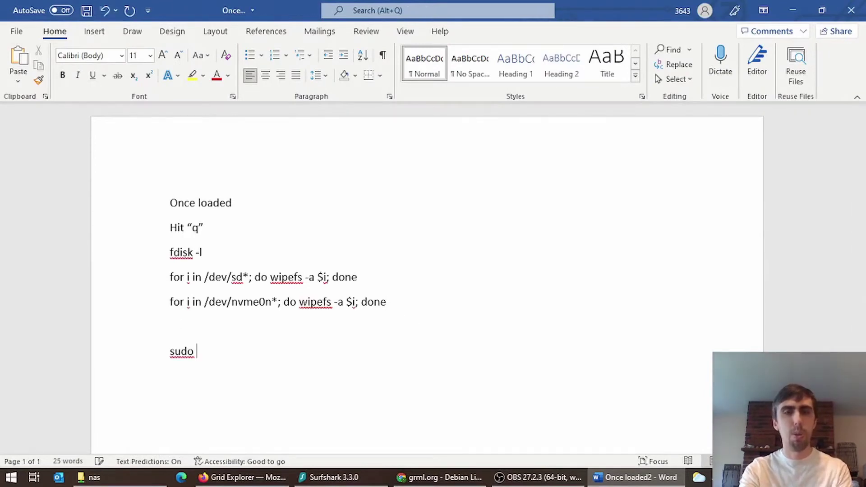
pyautogui.write('wife')
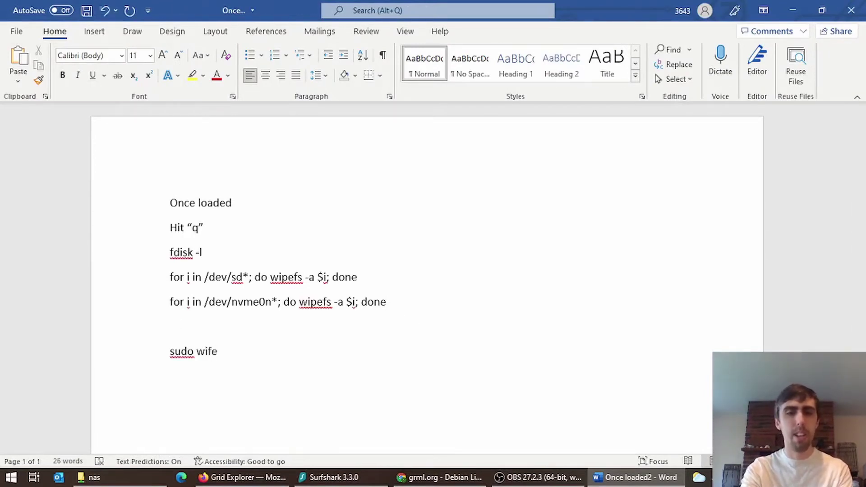
pyautogui.write('fs -a')
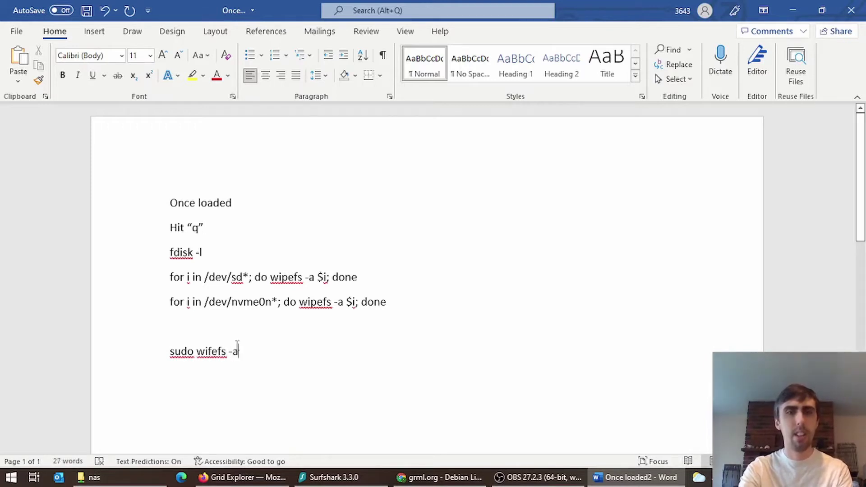
pyautogui.click(213, 351)
pyautogui.press('BackSpace')
pyautogui.write('p')
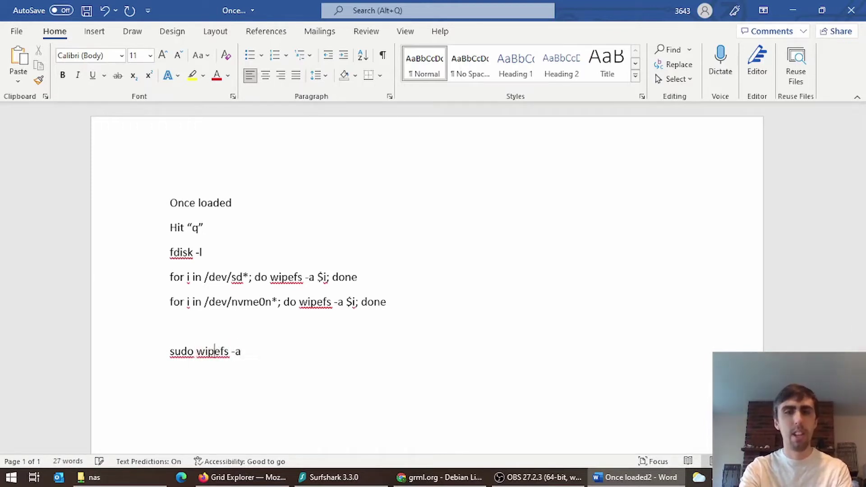
pyautogui.click(259, 354)
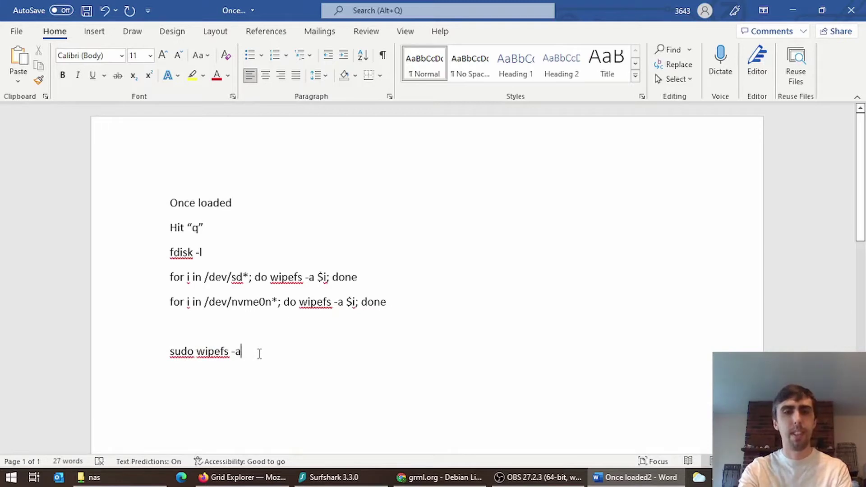
pyautogui.write('/dev/')
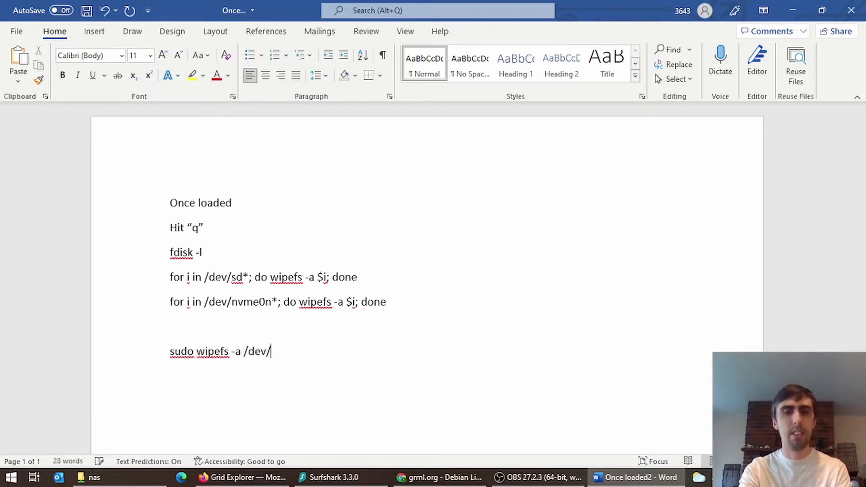
pyautogui.write('sda')
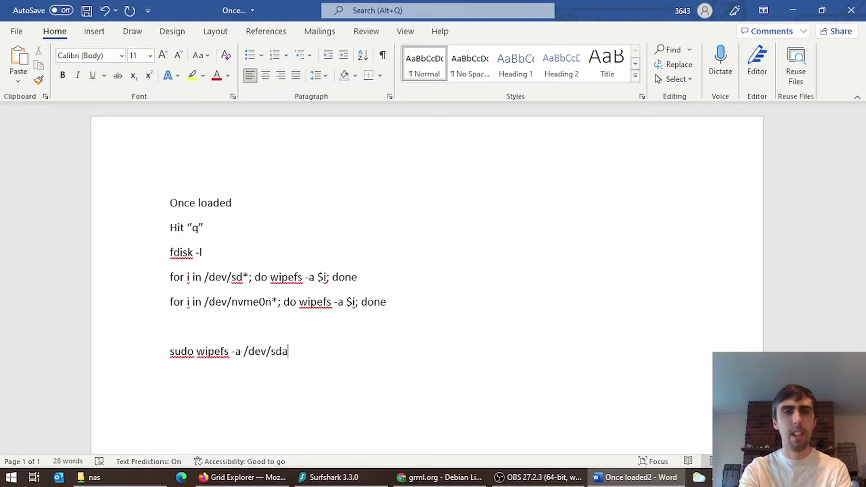
pyautogui.press('Return')
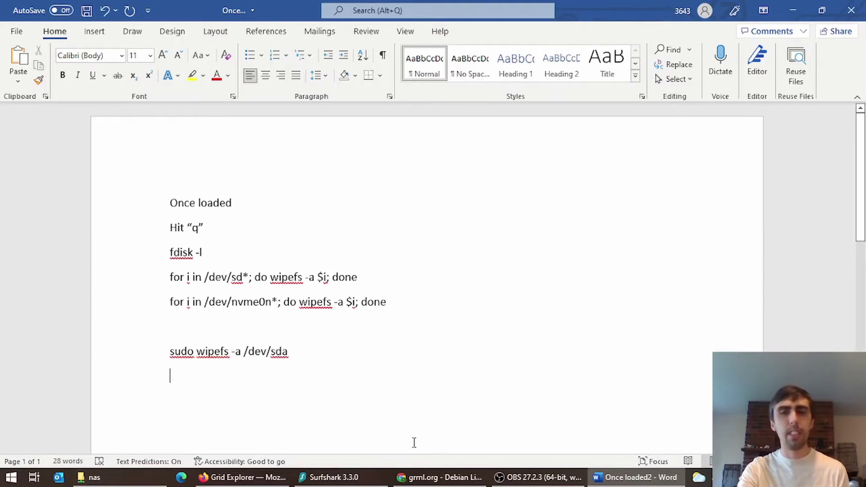
pyautogui.click(440, 478)
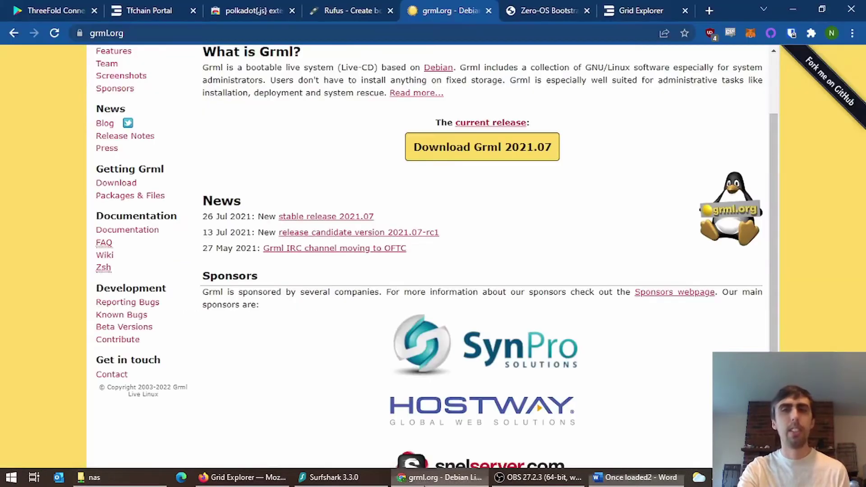
# - After checking the farm in TF Chain Portal, enter Farmer ID 55 and pick the Production release
pyautogui.click(553, 6)
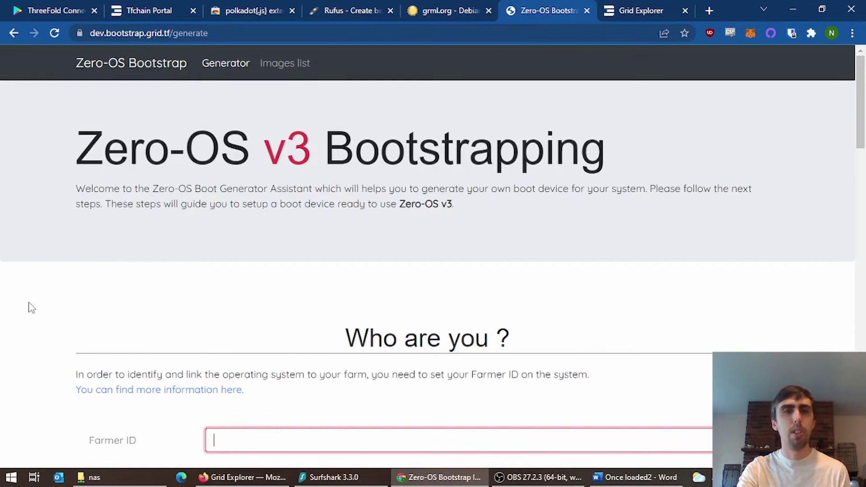
pyautogui.scroll(-2, 31, 307)
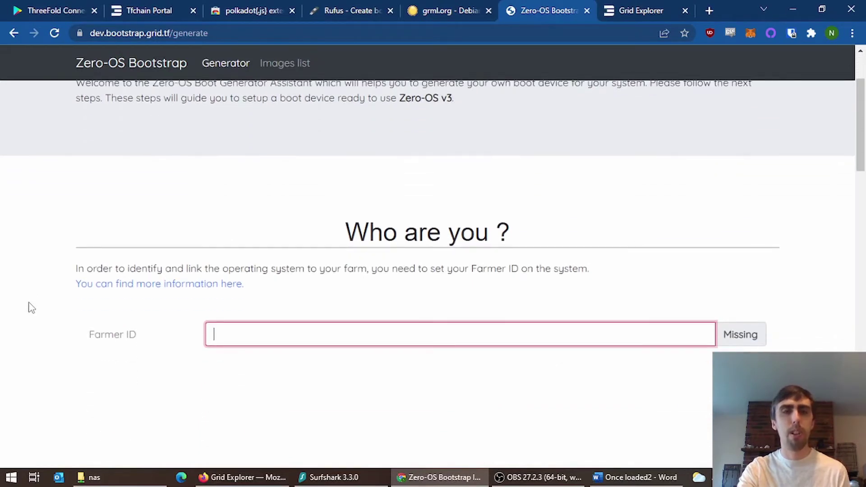
pyautogui.scroll(-2, 31, 308)
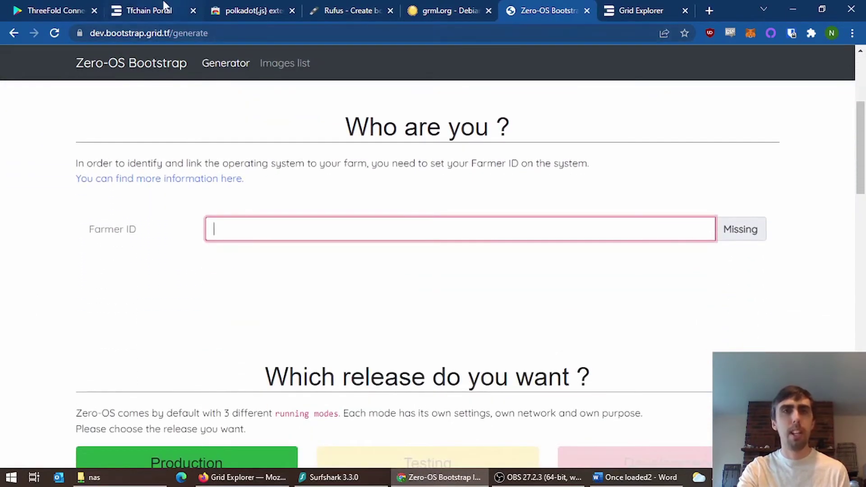
pyautogui.click(165, 6)
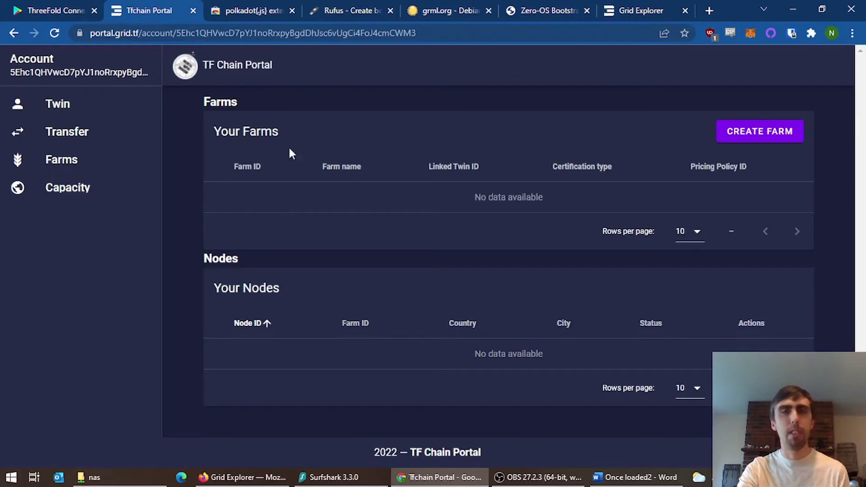
pyautogui.click(527, 6)
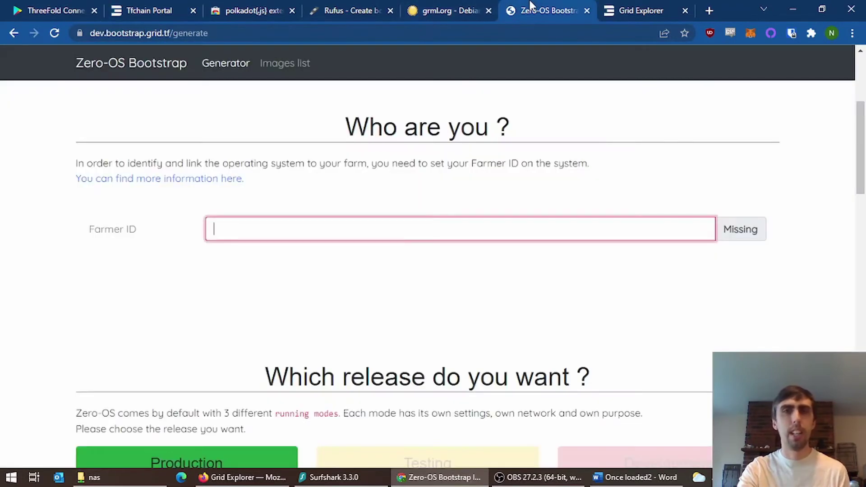
pyautogui.write('55')
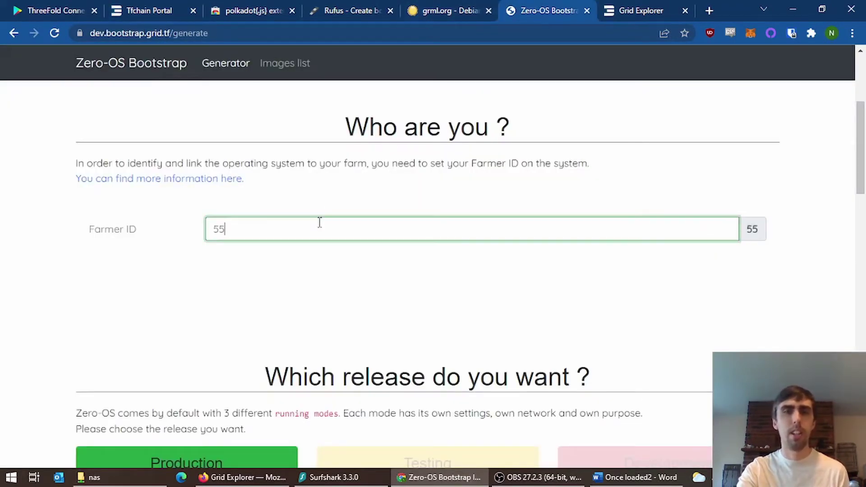
pyautogui.scroll(-6, 528, 307)
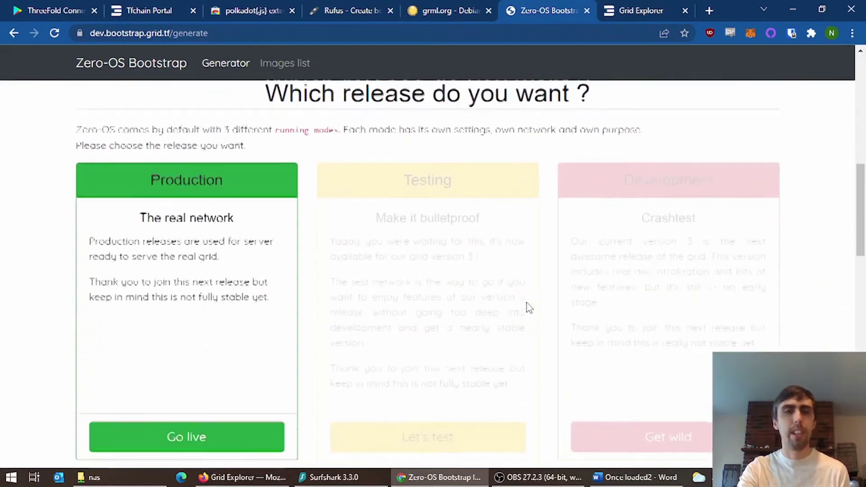
pyautogui.click(161, 421)
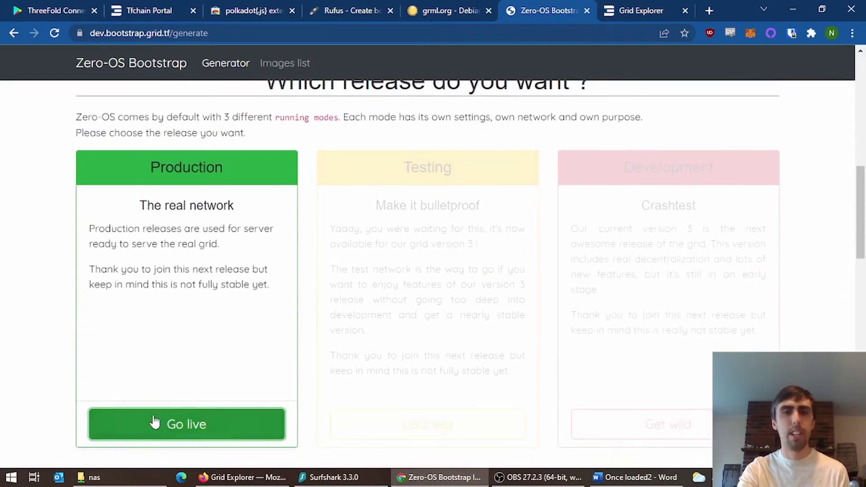
pyautogui.scroll(-2, 31, 353)
pyautogui.scroll(2, 32, 354)
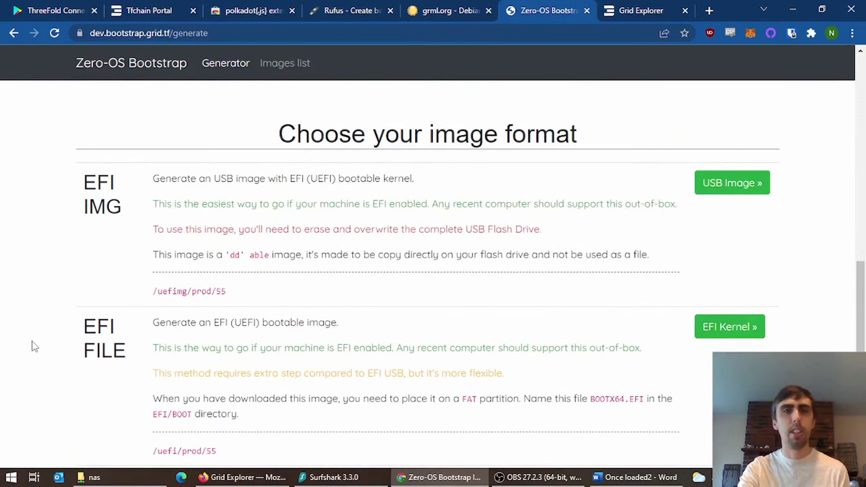
pyautogui.moveTo(93, 186); pyautogui.dragTo(128, 211)
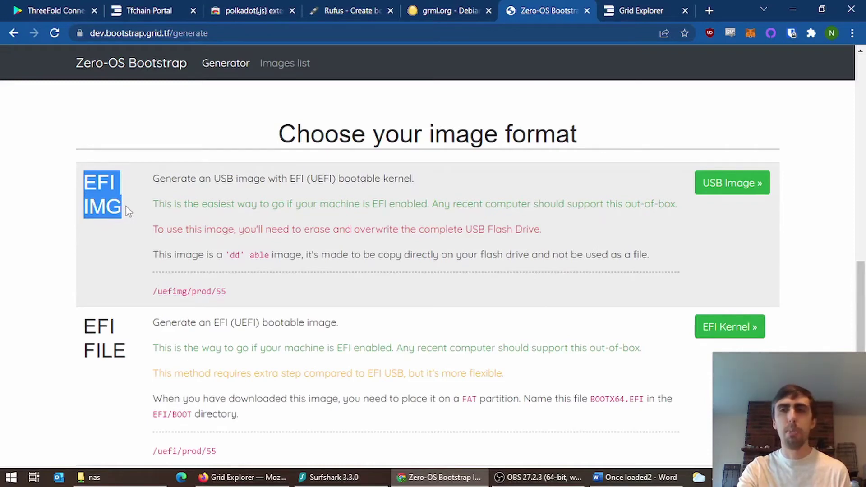
pyautogui.click(54, 217)
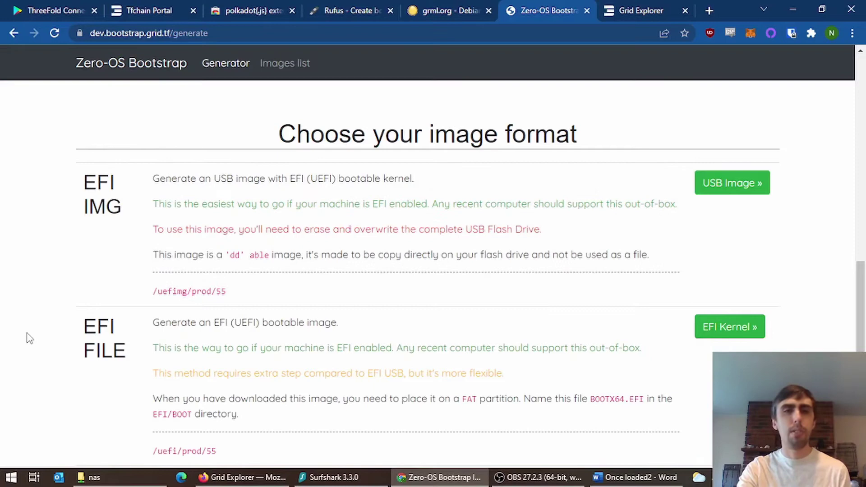
pyautogui.scroll(-8, 28, 339)
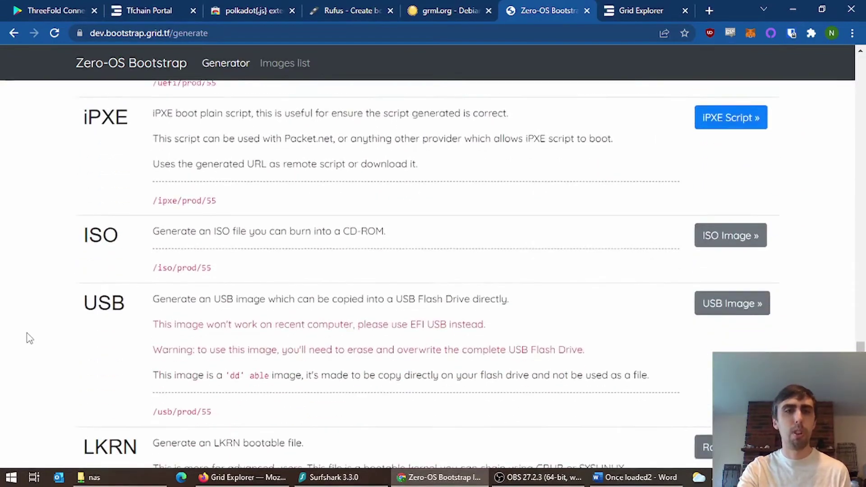
pyautogui.scroll(-1, 28, 338)
pyautogui.scroll(-1, 29, 338)
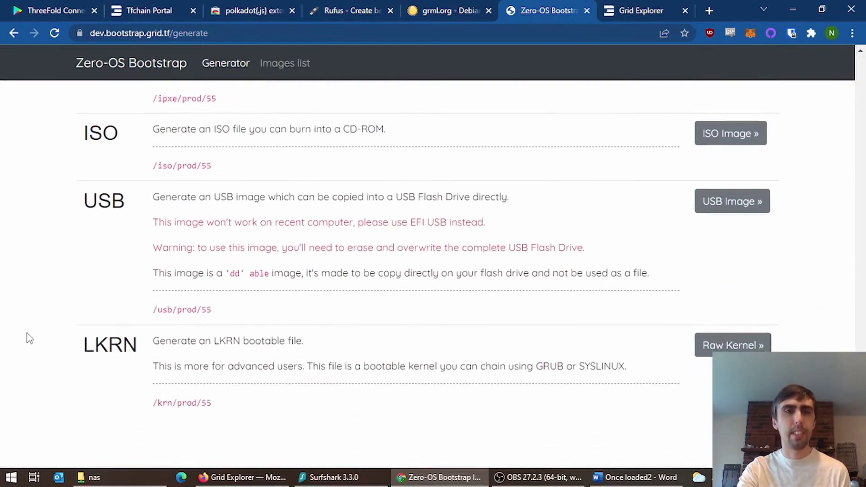
pyautogui.moveTo(83, 202); pyautogui.dragTo(127, 200)
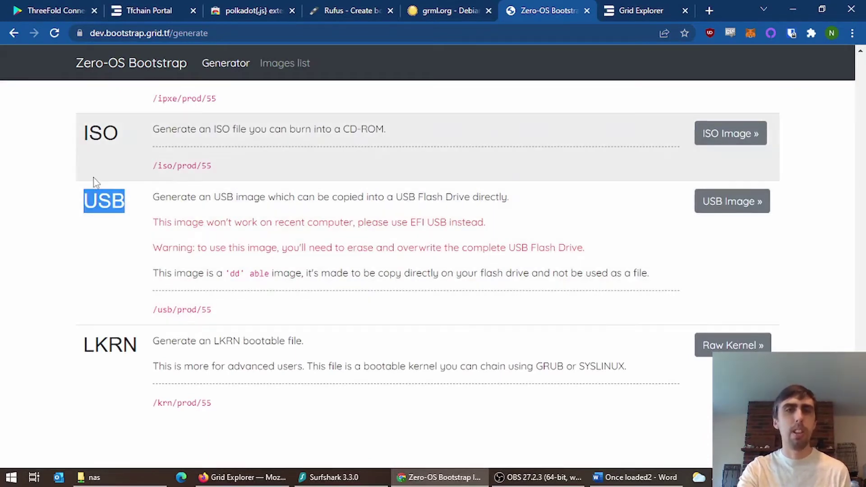
pyautogui.moveTo(84, 133); pyautogui.dragTo(123, 134)
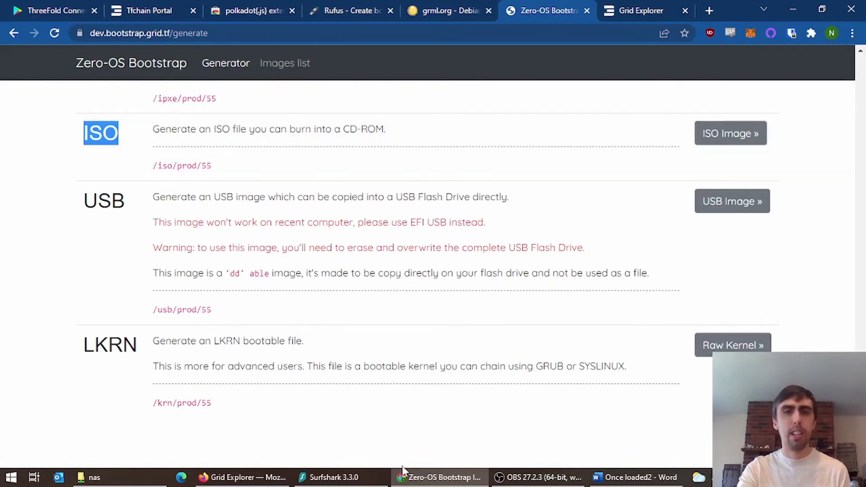
pyautogui.click(11, 478)
pyautogui.write('ruf')
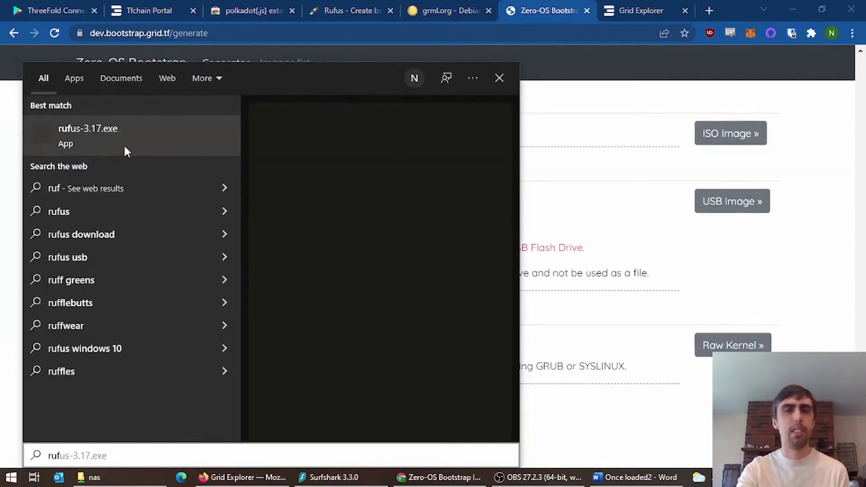
pyautogui.click(156, 131)
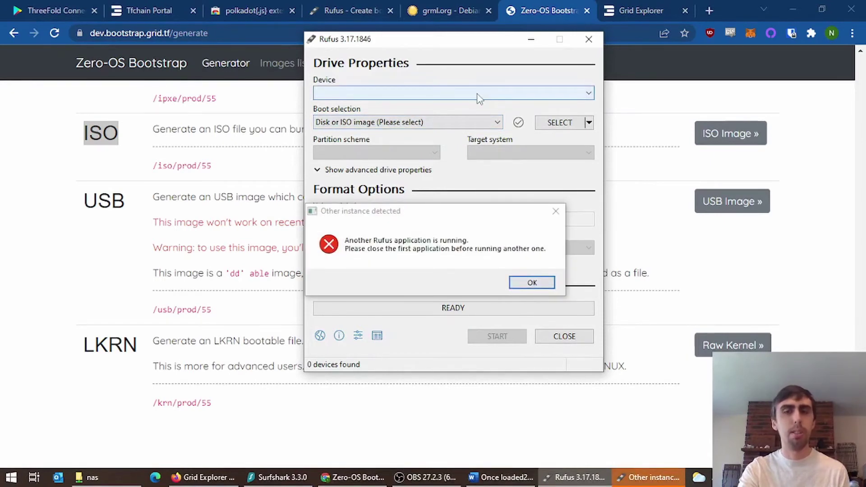
pyautogui.click(533, 282)
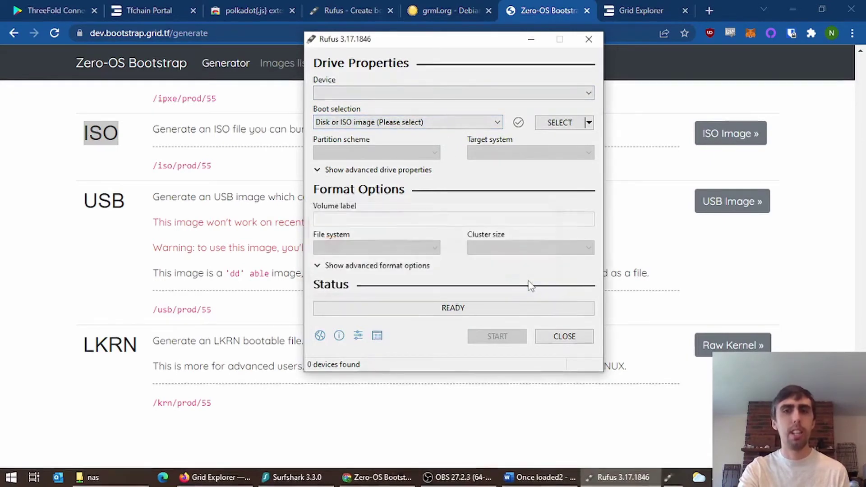
pyautogui.click(588, 39)
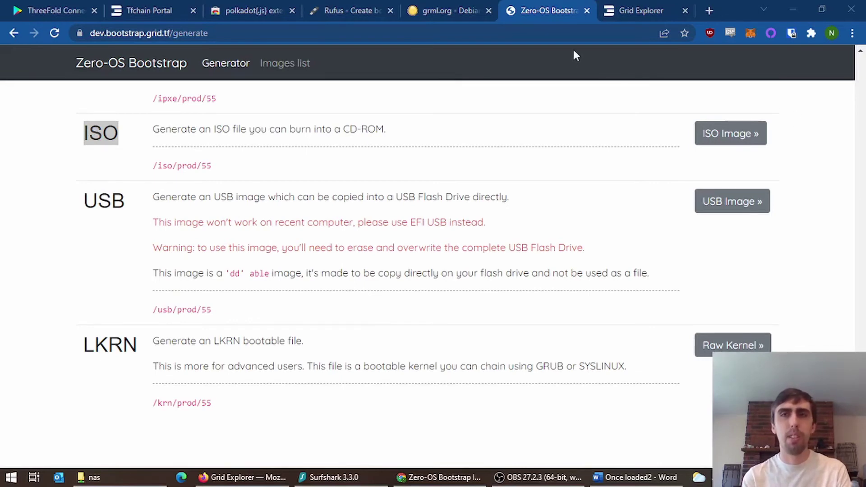
# - Open the Nodes page in Grid Explorer and scroll down to the nodes table
pyautogui.click(640, 8)
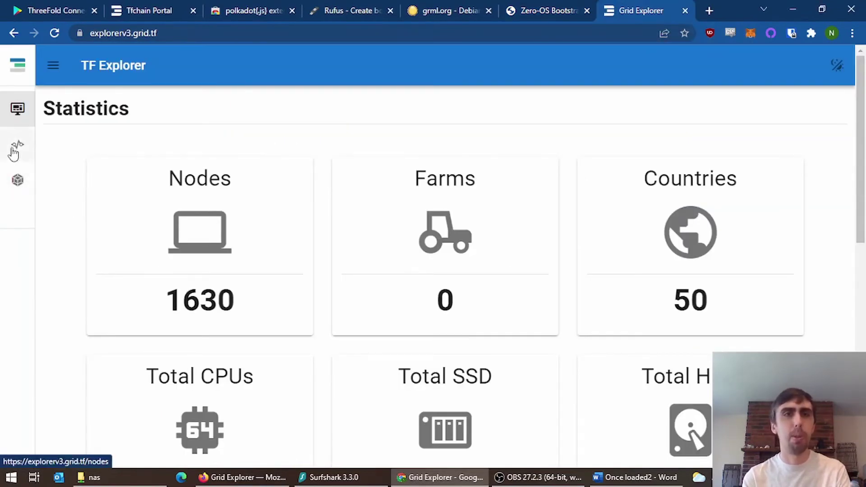
pyautogui.click(18, 146)
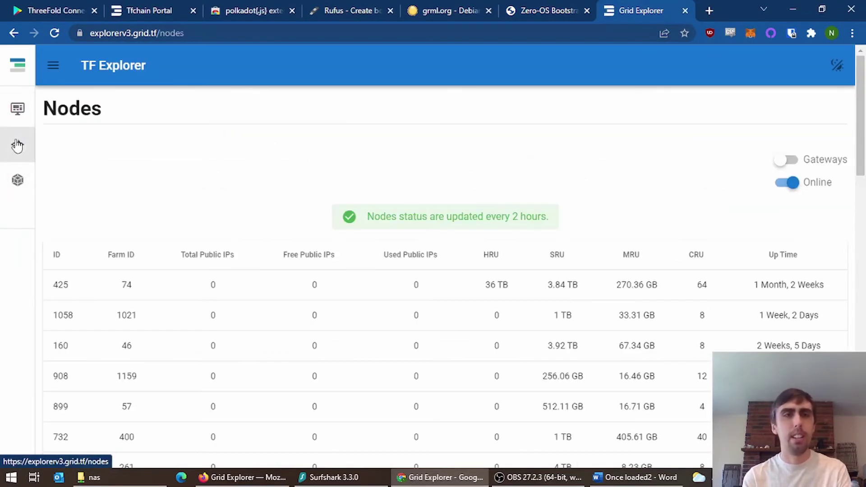
pyautogui.scroll(-4, 201, 167)
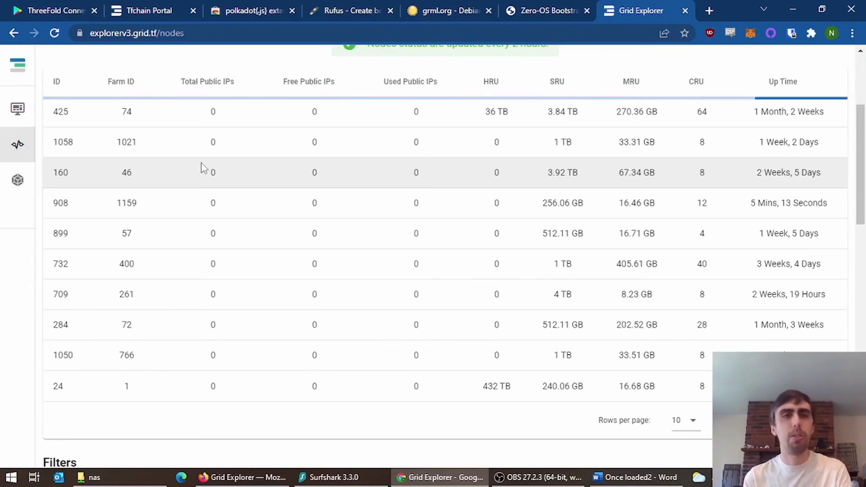
pyautogui.click(257, 174)
pyautogui.click(306, 62)
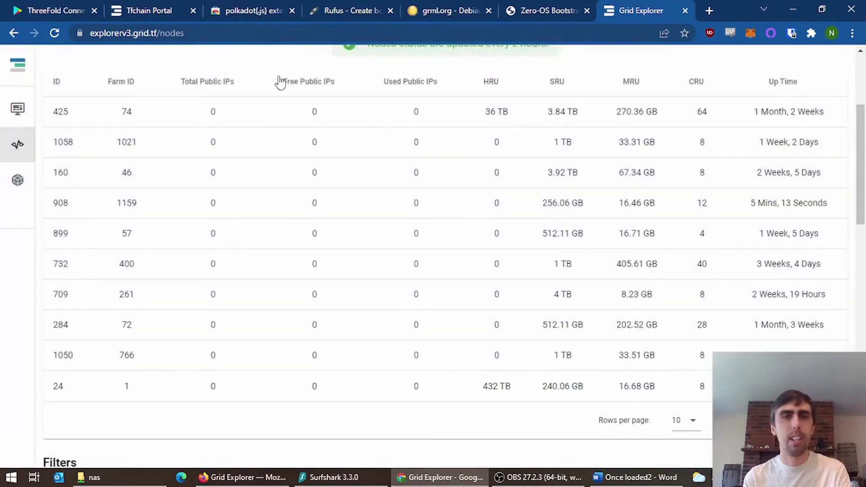